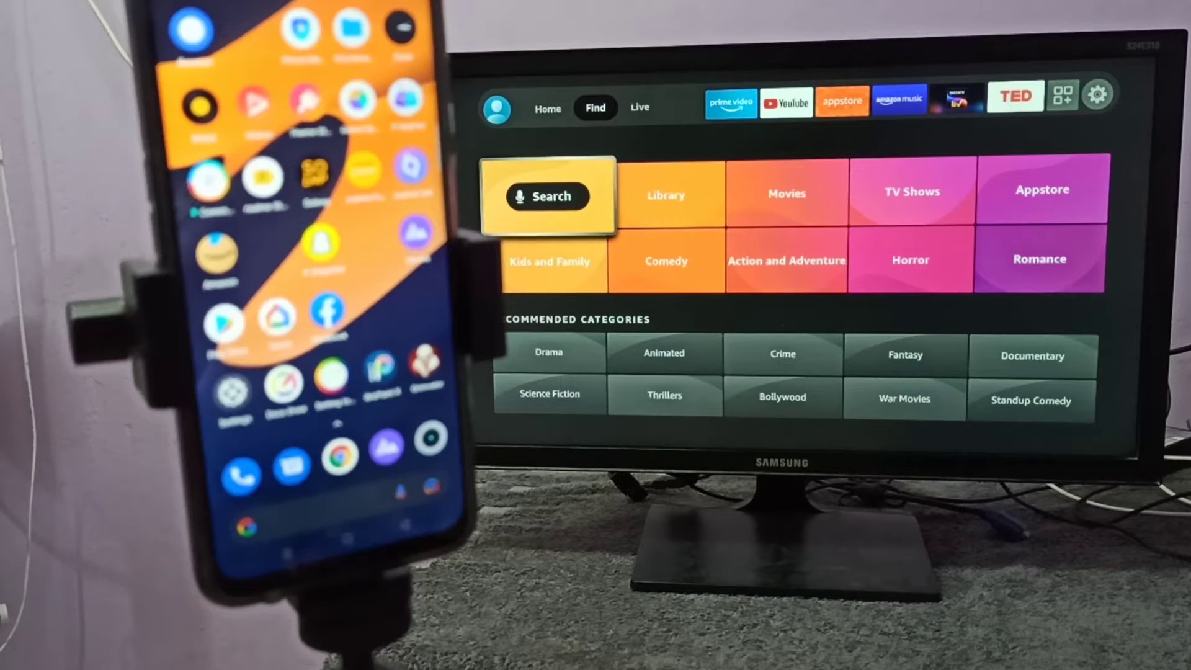
Bring up the Fire TV quick menu and move to the Mirroring option.
key(Home)
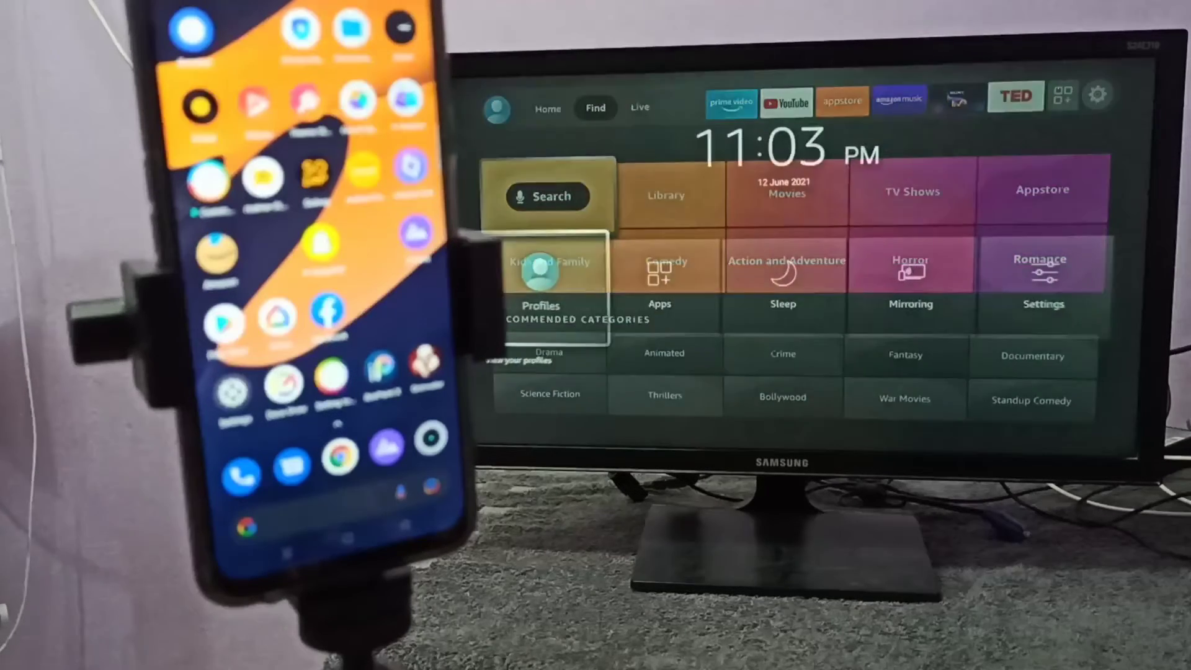
key(Right)
key(Right)
key(Right)
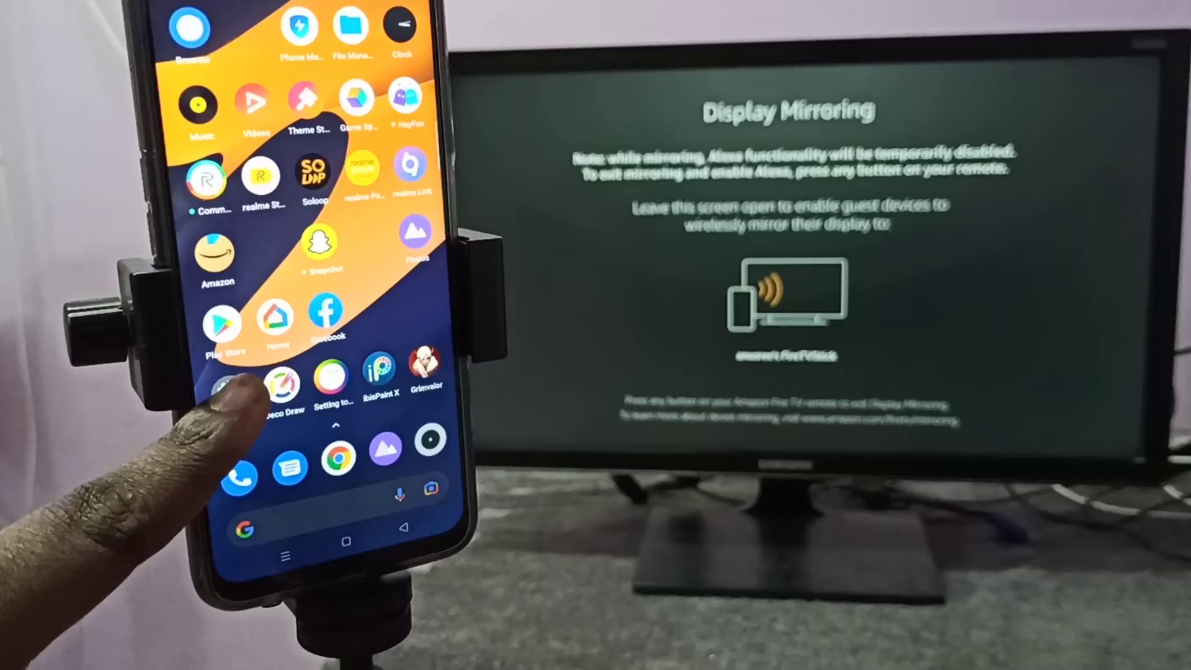
Go from the phone's Settings through Other wireless connections to Screencast.
click(229, 394)
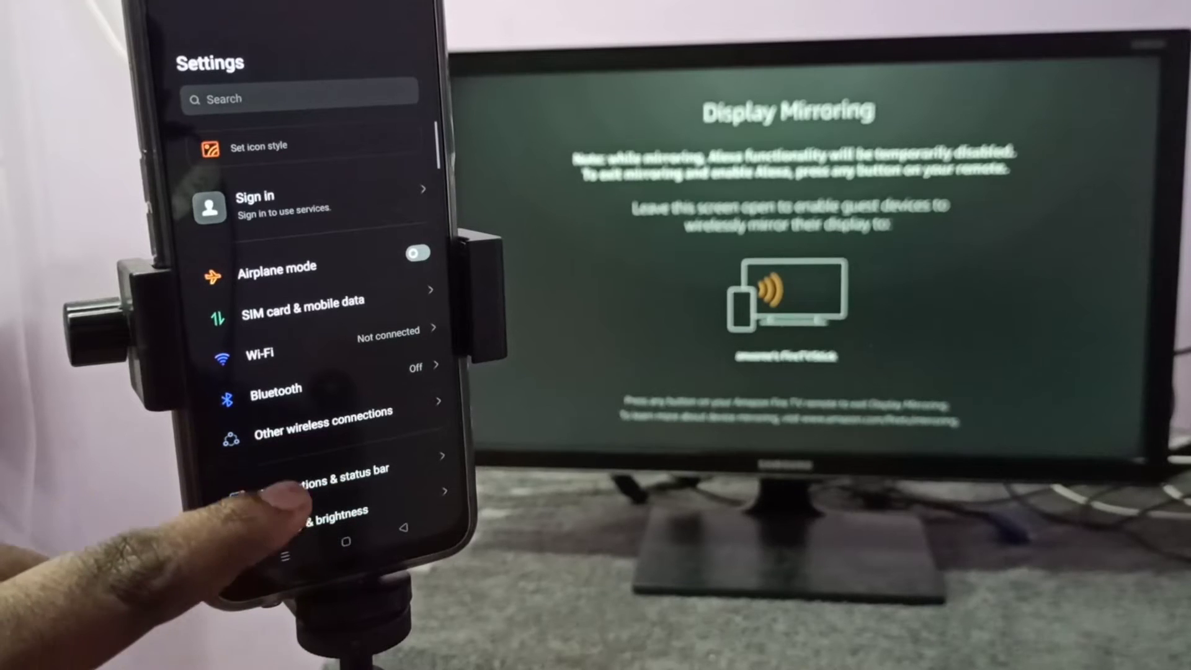
click(307, 433)
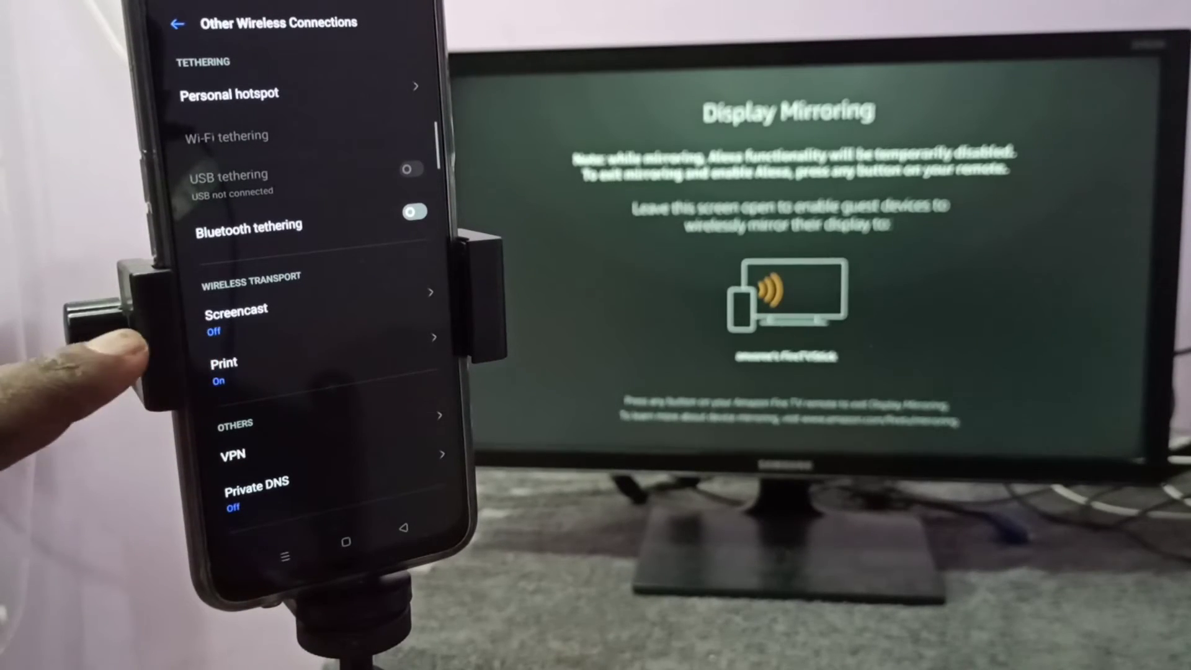
click(237, 317)
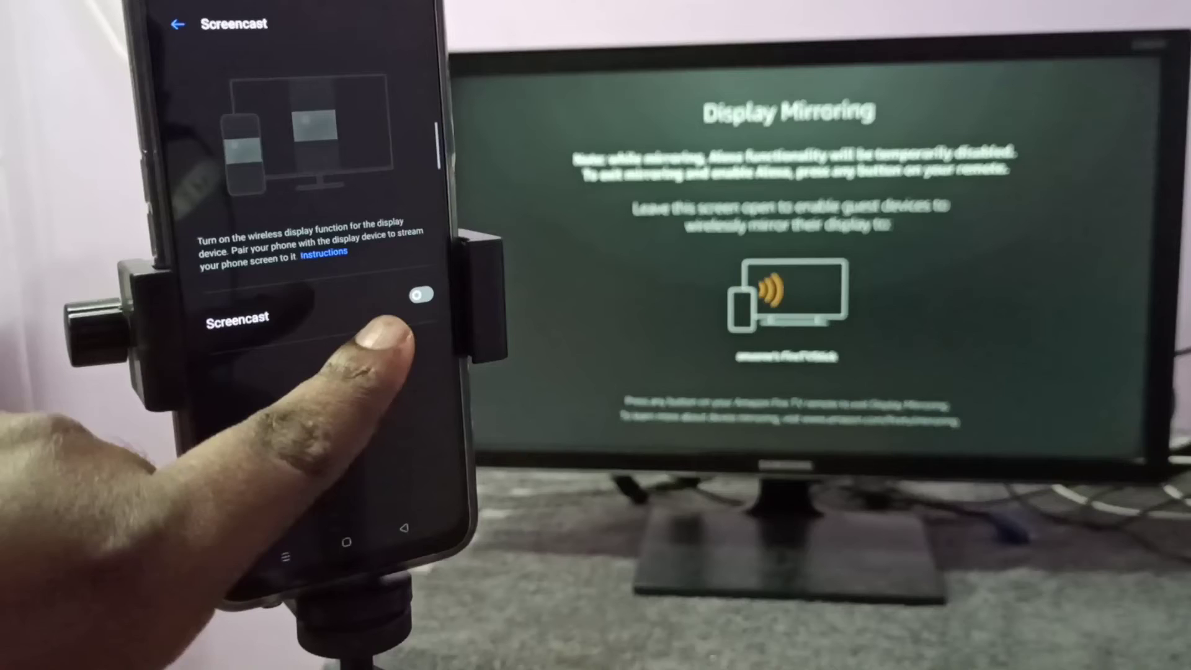
Enable Screencast, connect to FireTVStick, and return to the phone's home screen.
click(421, 295)
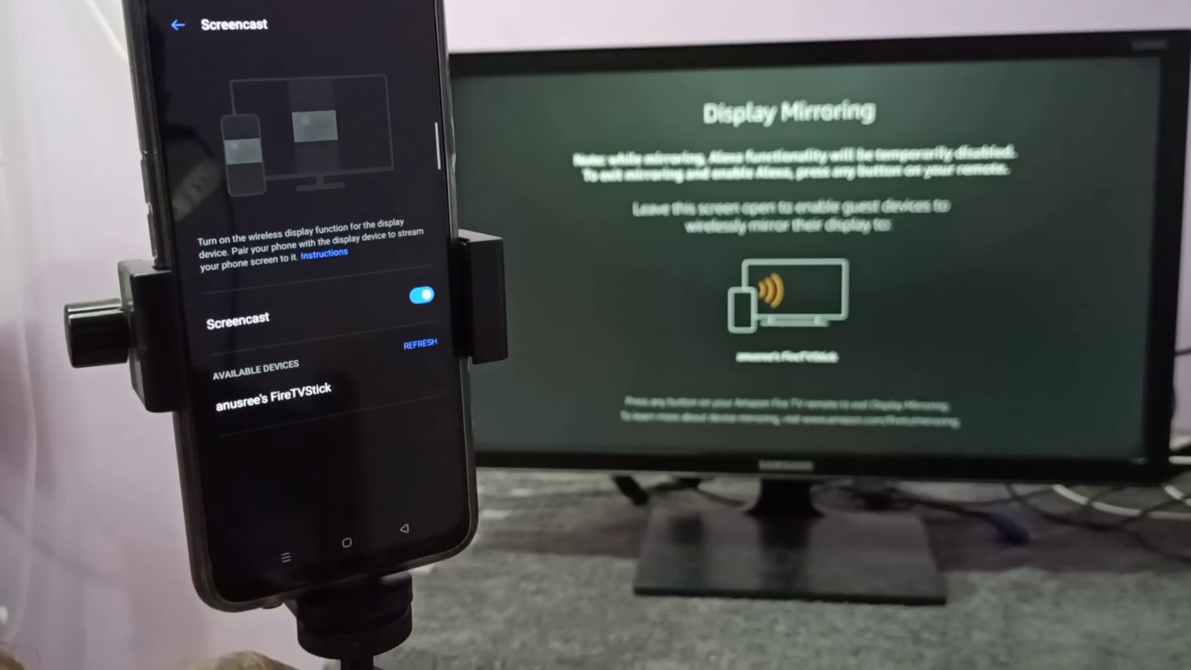
click(270, 399)
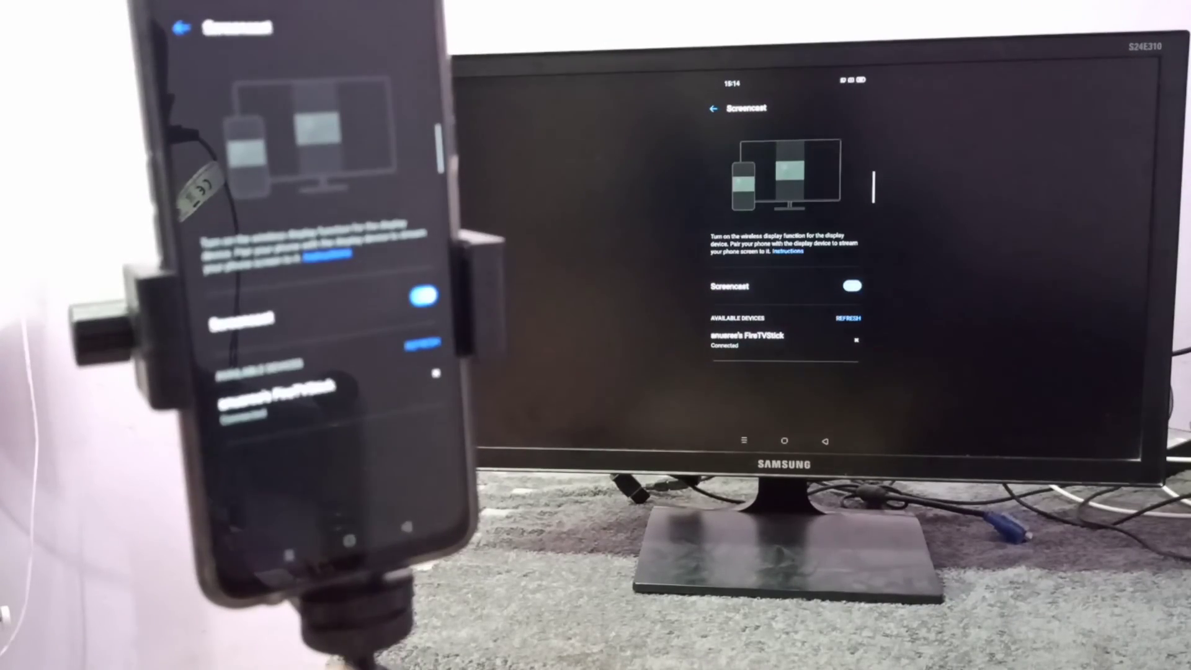
click(349, 540)
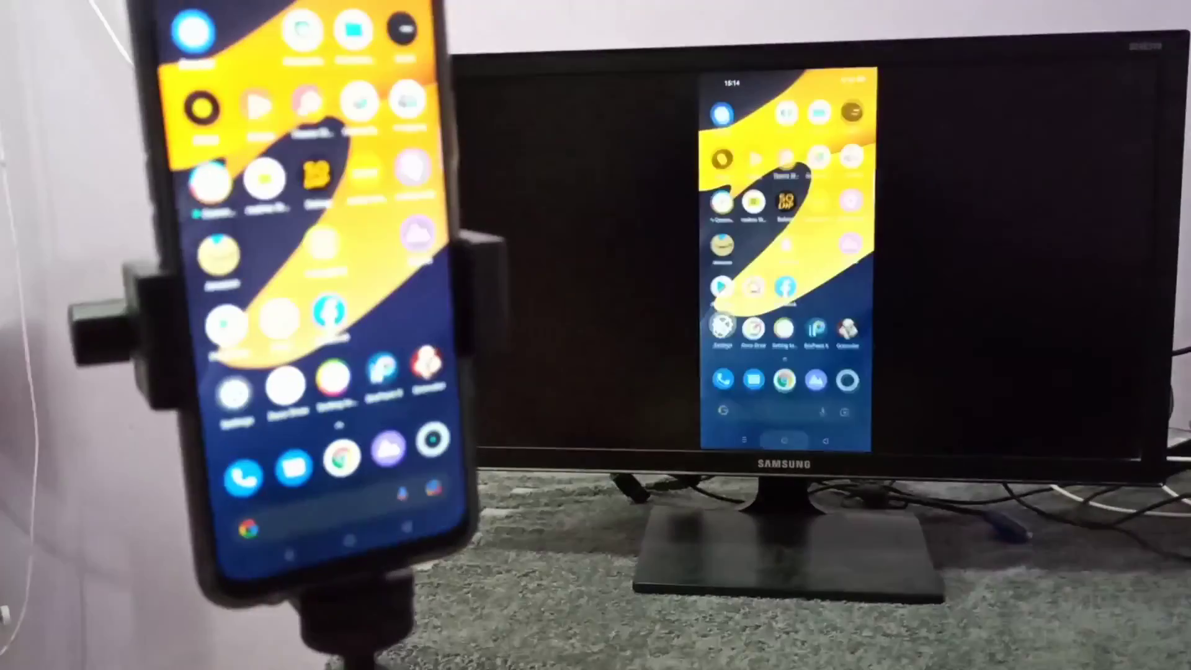